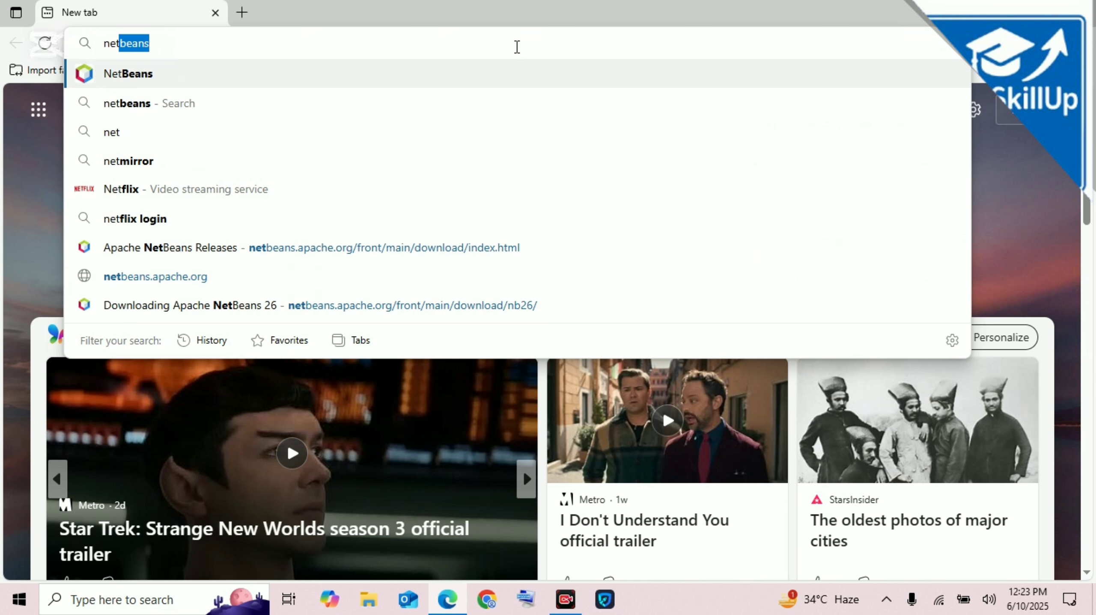
# Search the web for netbeans and open the Apache NetBeans 26 download page from the official releases page.
pyautogui.write('beans')
pyautogui.press('Return')
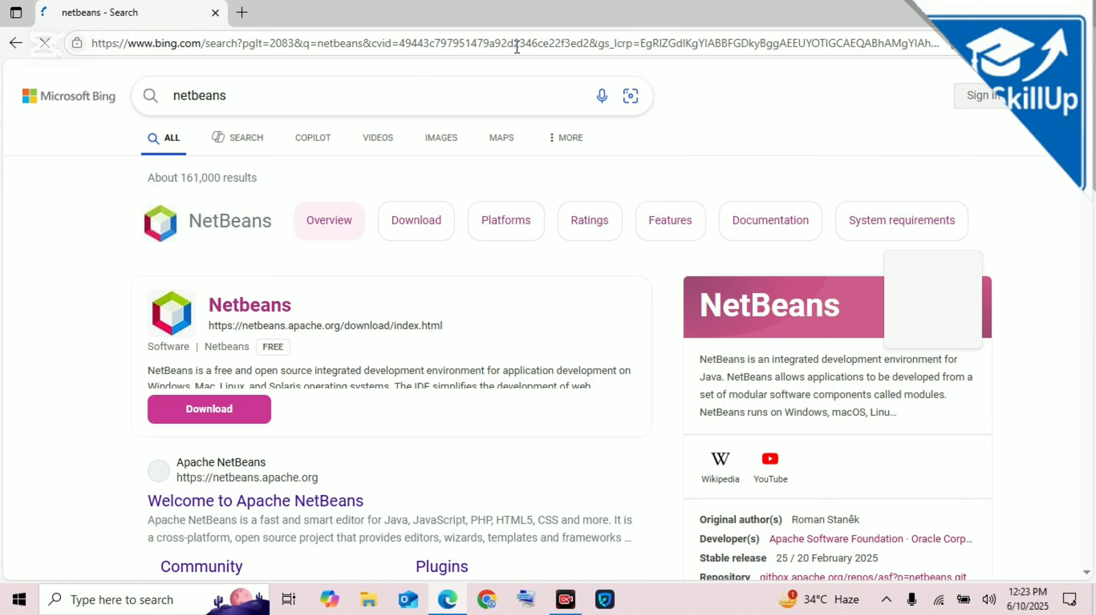
pyautogui.click(247, 305)
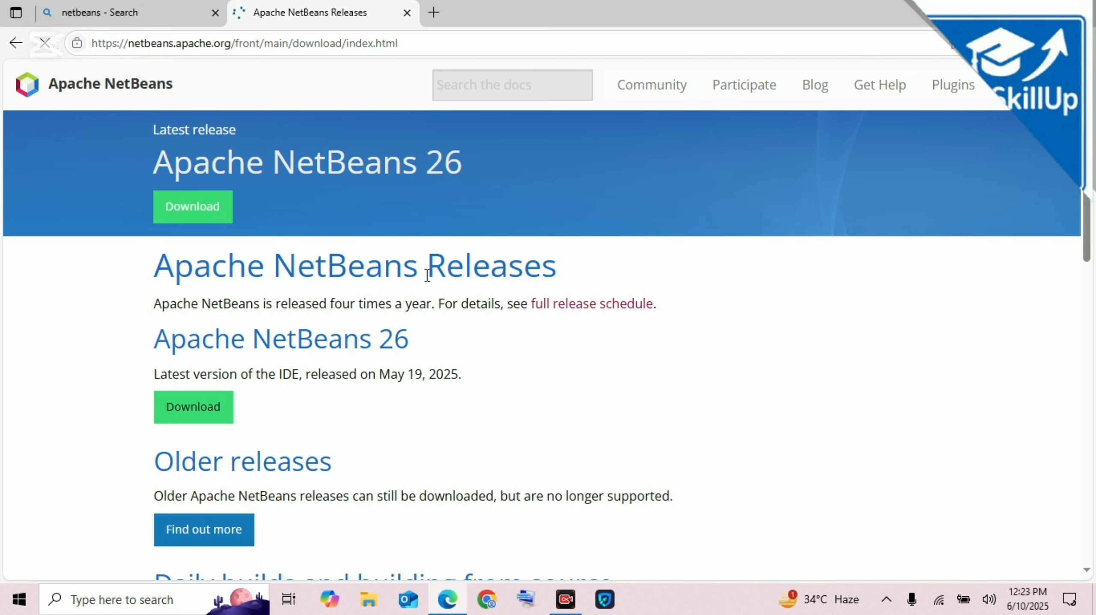
pyautogui.click(197, 207)
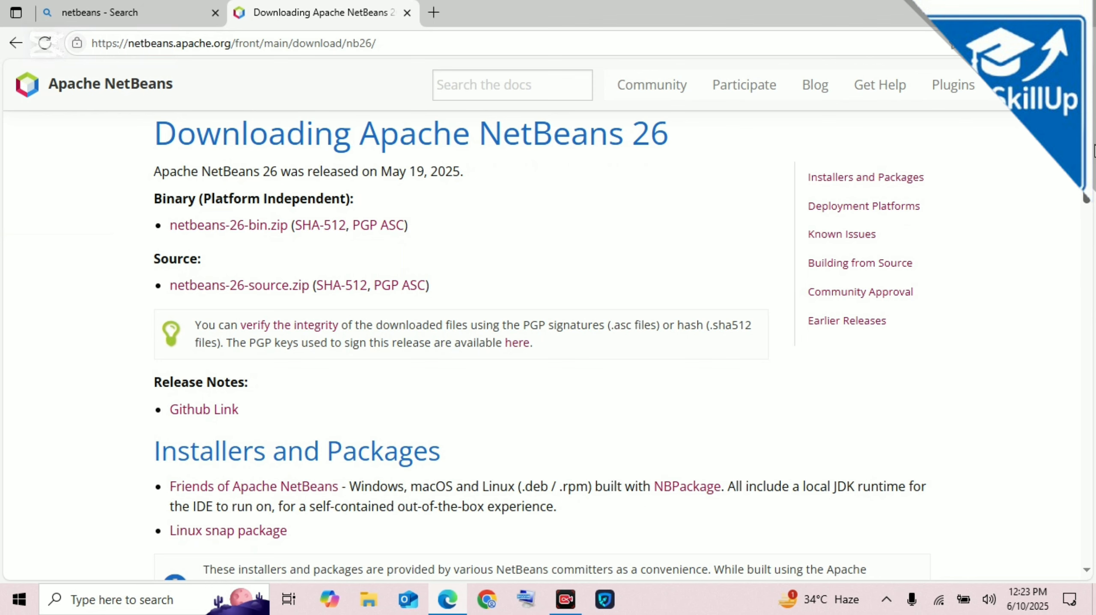
# Download the Windows (x86_64) Apache NetBeans 26 + JDK 24 installer from the Friends of Apache NetBeans site.
pyautogui.moveTo(440, 456); pyautogui.dragTo(145, 463)
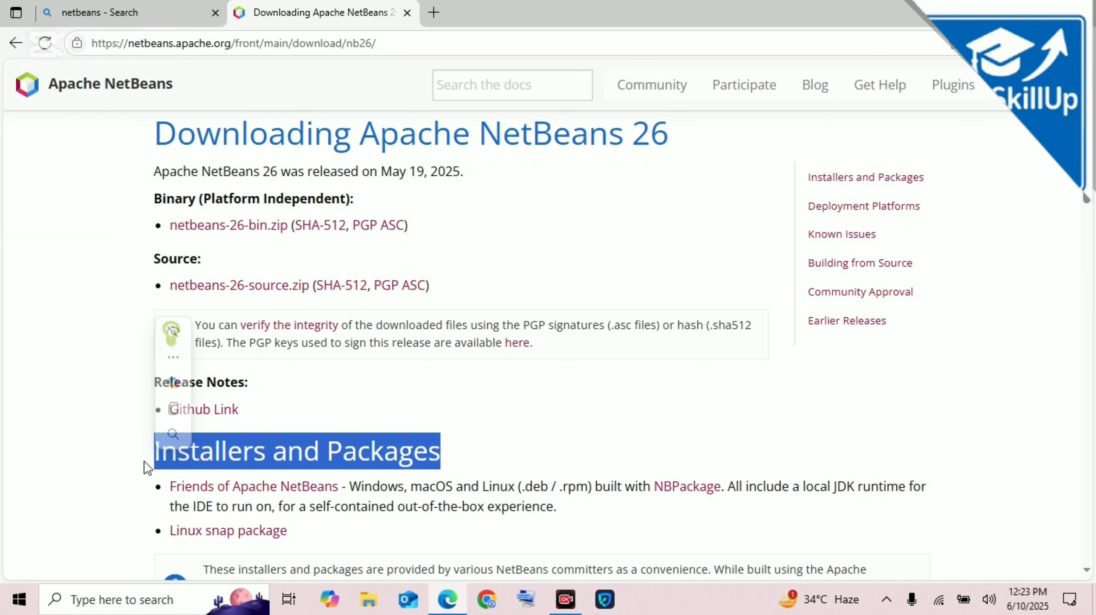
pyautogui.click(549, 387)
pyautogui.click(297, 489)
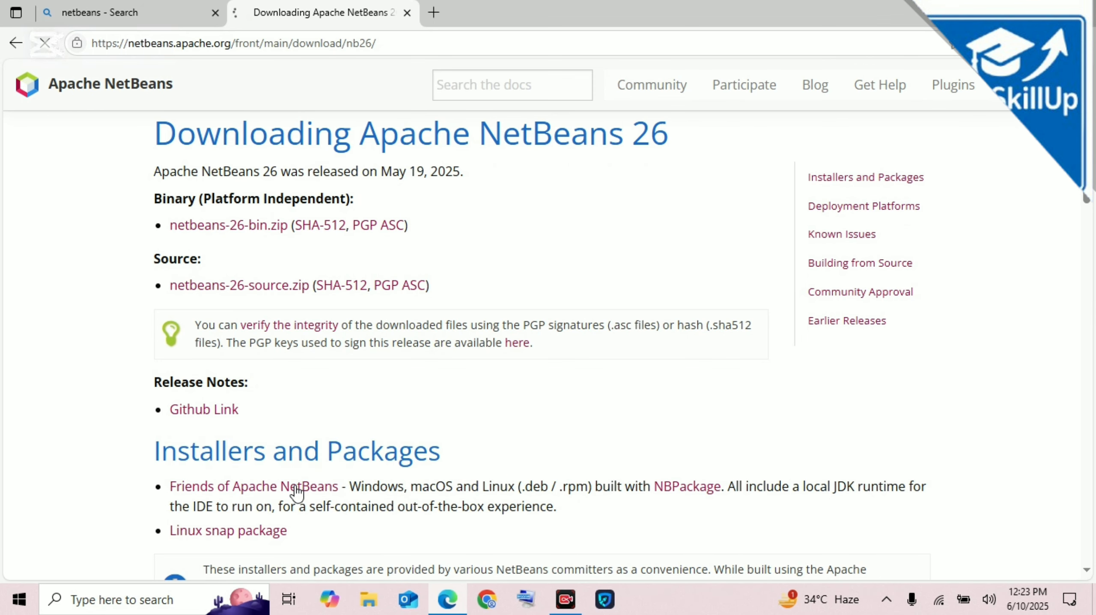
pyautogui.moveTo(1093, 116); pyautogui.dragTo(1093, 211)
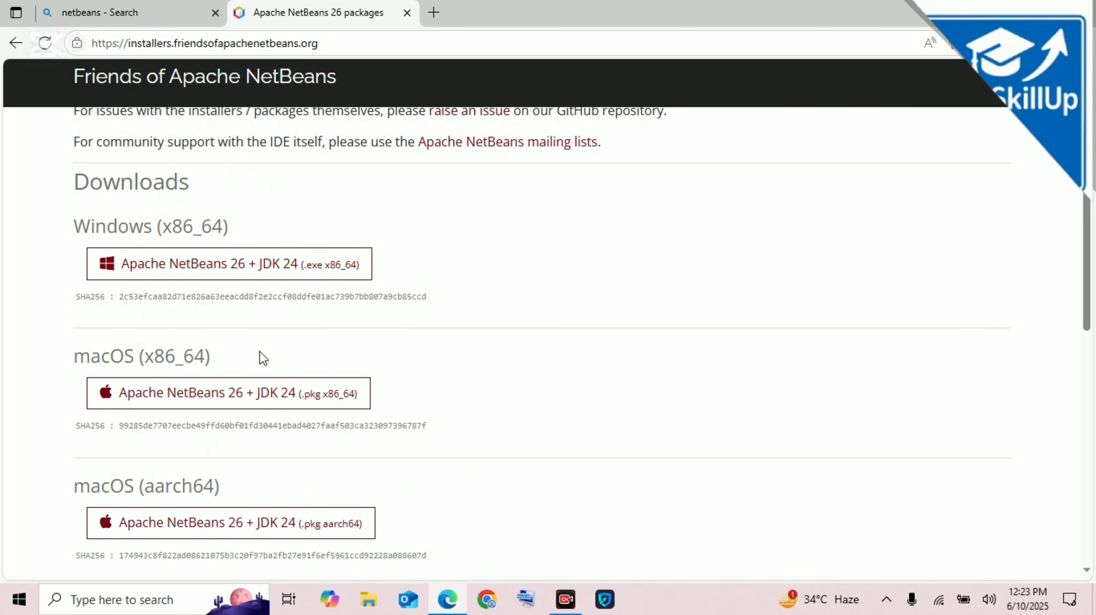
pyautogui.click(272, 267)
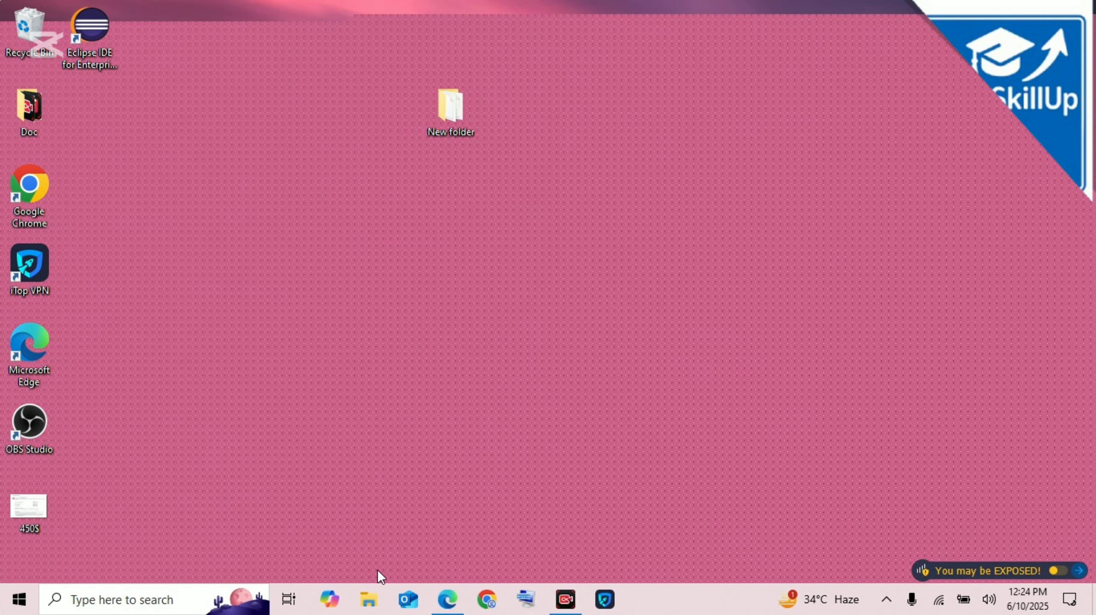
# Launch the Apache-NetBeans-15-bin-windows-x64 installer from the Downloads folder in File Explorer.
pyautogui.click(369, 600)
pyautogui.click(60, 126)
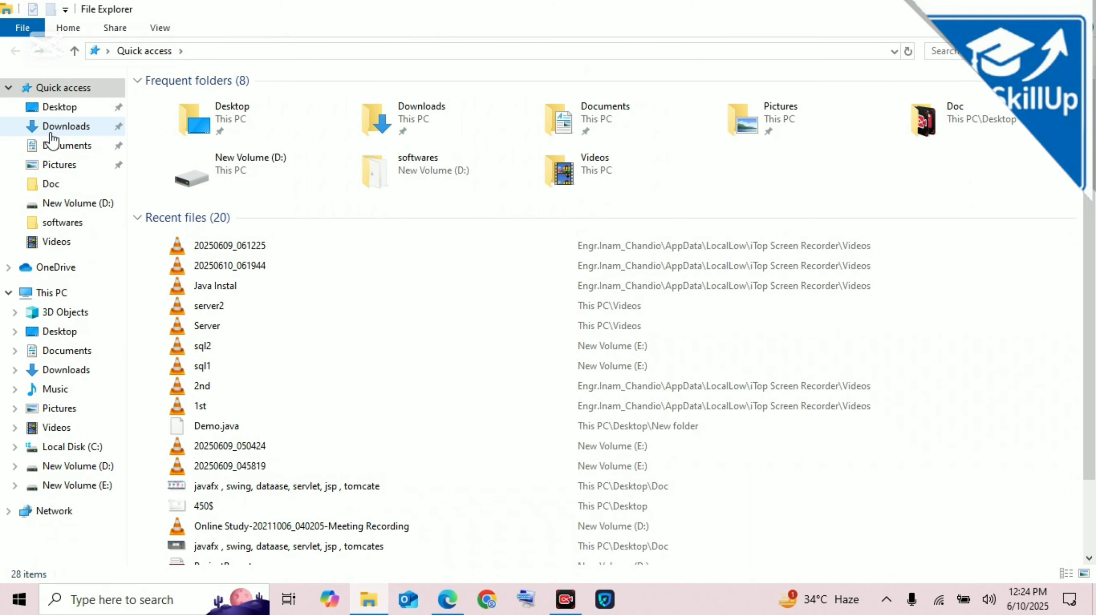
pyautogui.click(194, 441)
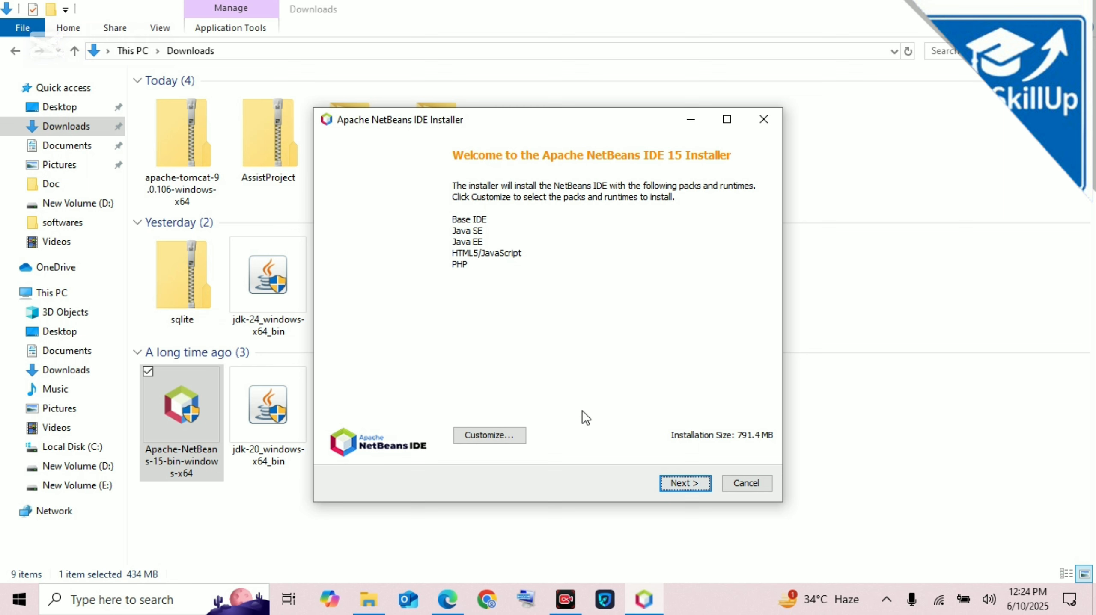
# Continue past the installer's welcome page and accept the terms of the license agreement.
pyautogui.click(678, 489)
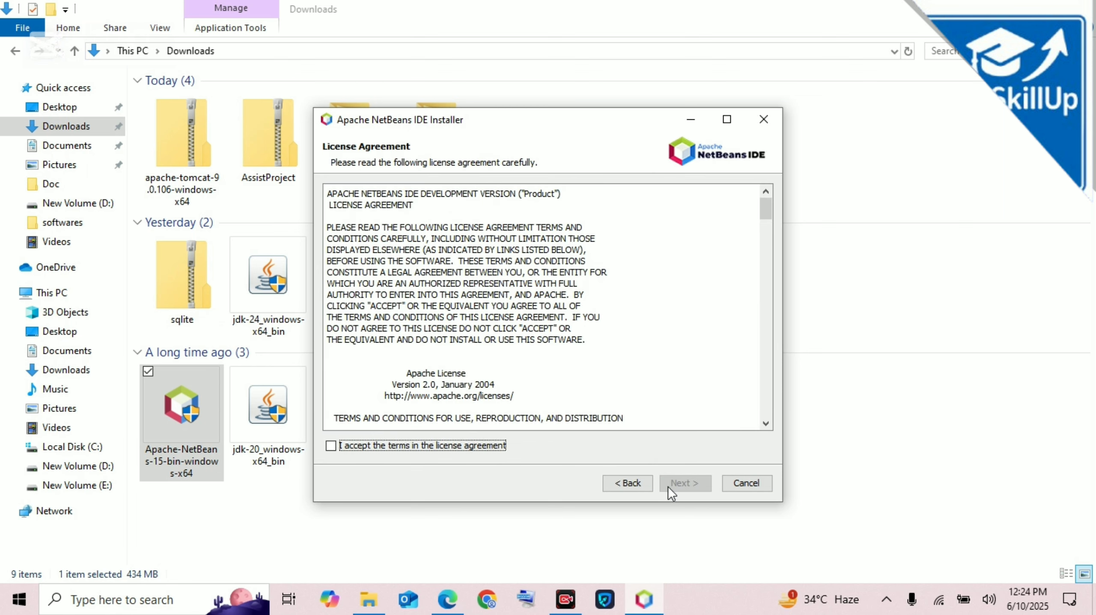
pyautogui.click(471, 452)
pyautogui.click(685, 479)
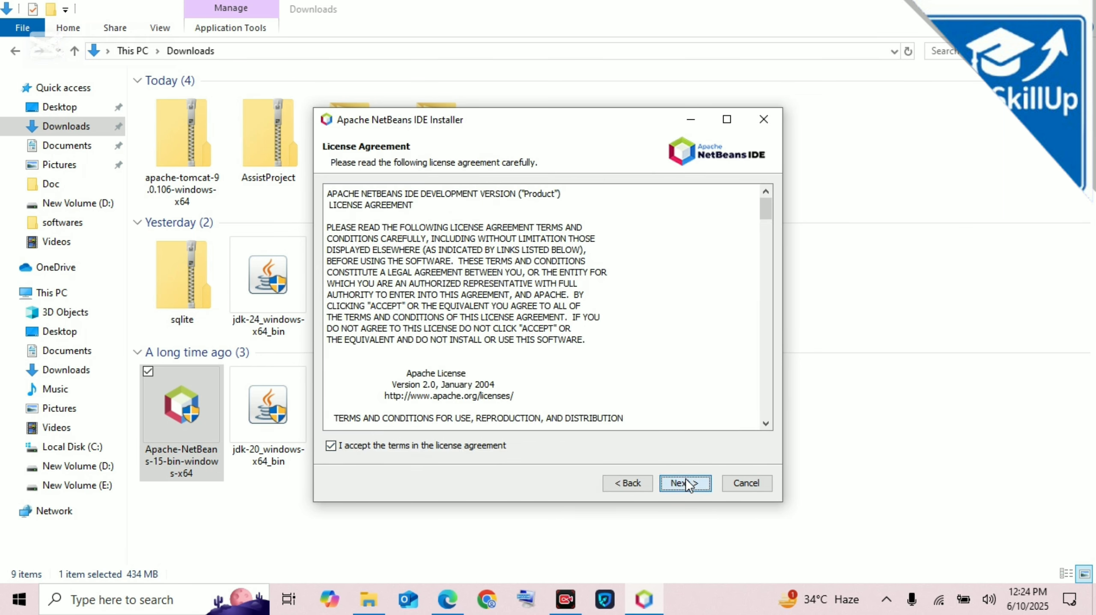
# Keep the installation folder C:\Program Files\NetBeans-15 and the JDK path C:\Program Files\Java\jdk-20, and start the installation.
pyautogui.click(489, 250)
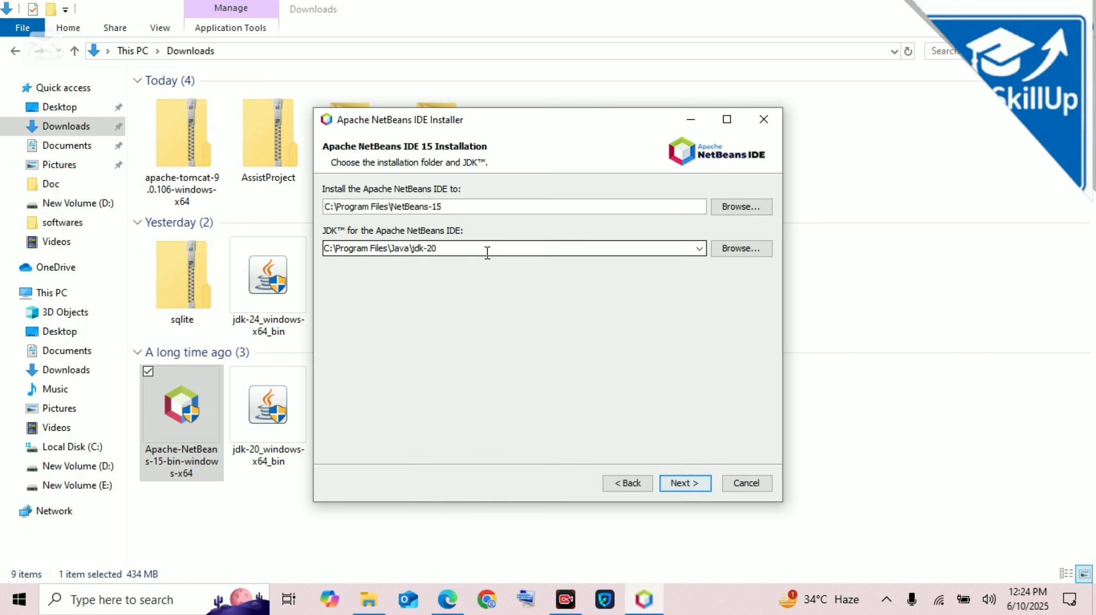
pyautogui.moveTo(331, 255); pyautogui.dragTo(315, 253)
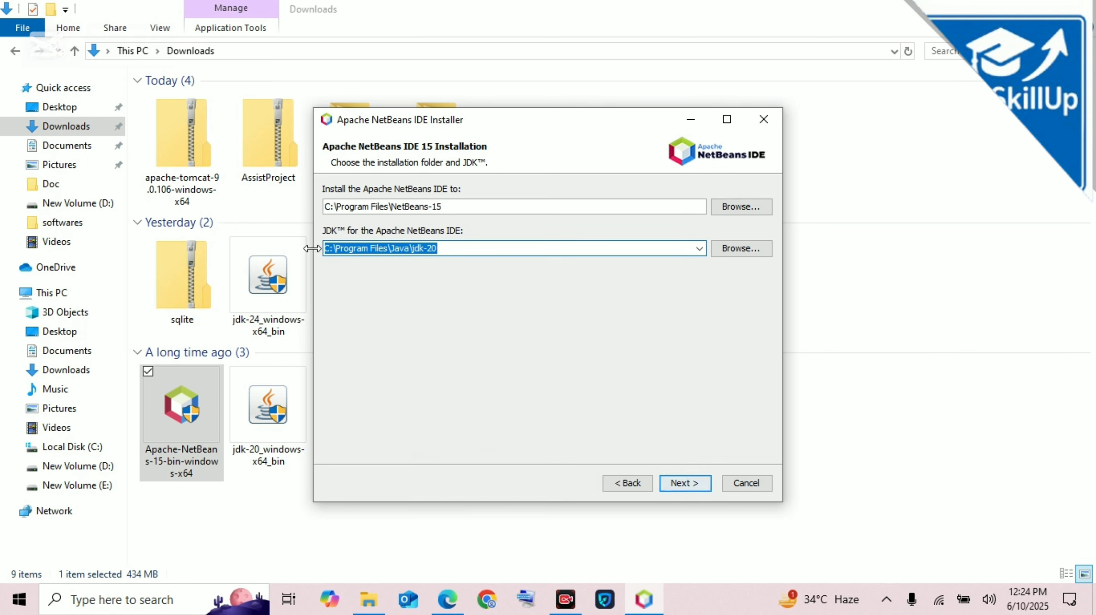
pyautogui.click(466, 249)
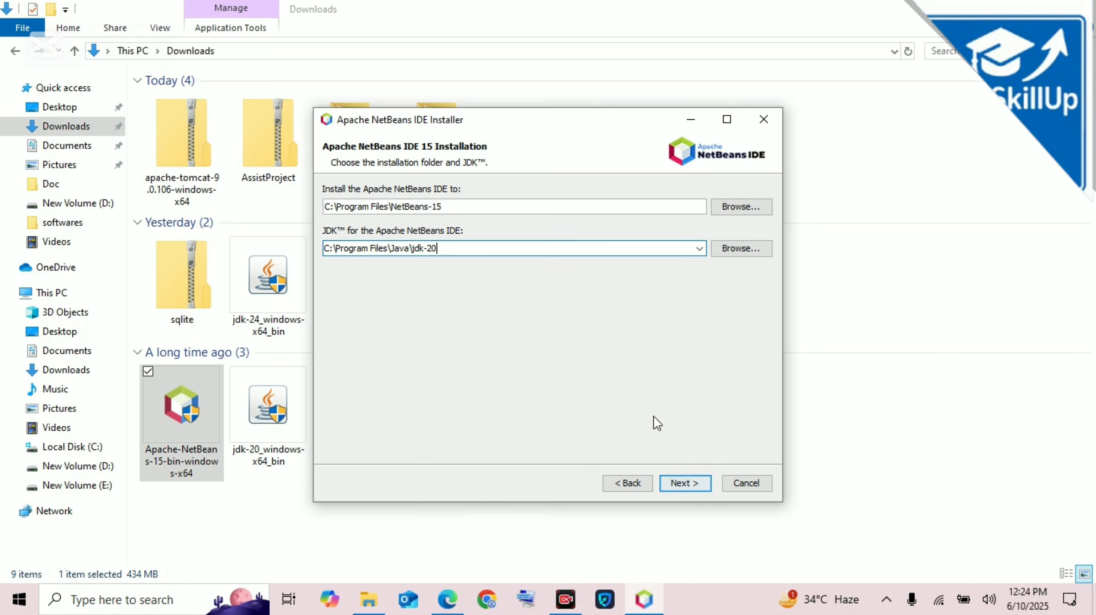
pyautogui.click(685, 483)
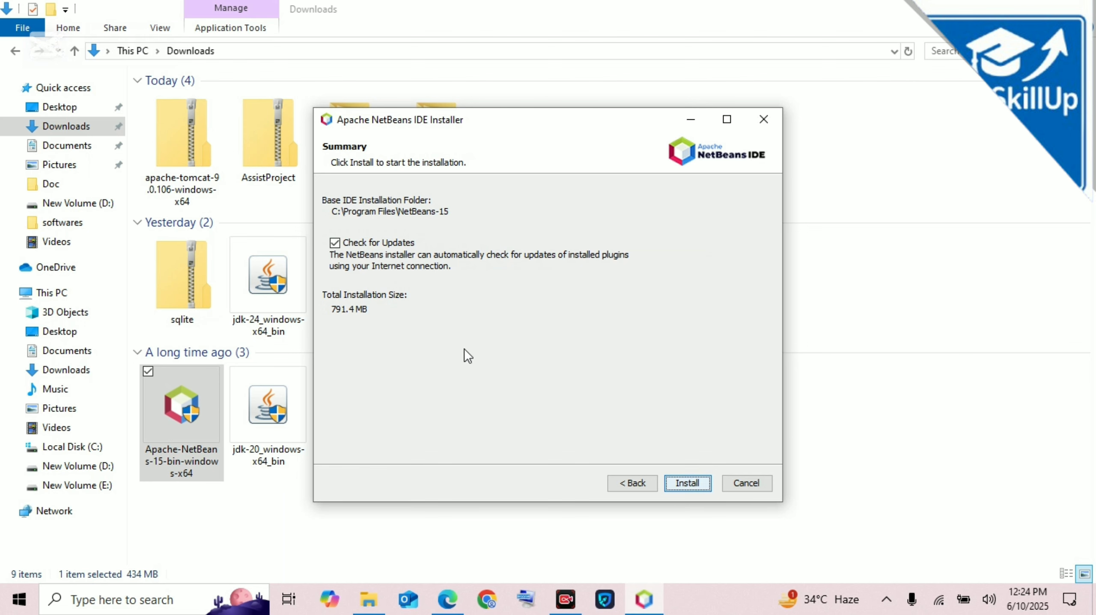
pyautogui.click(697, 482)
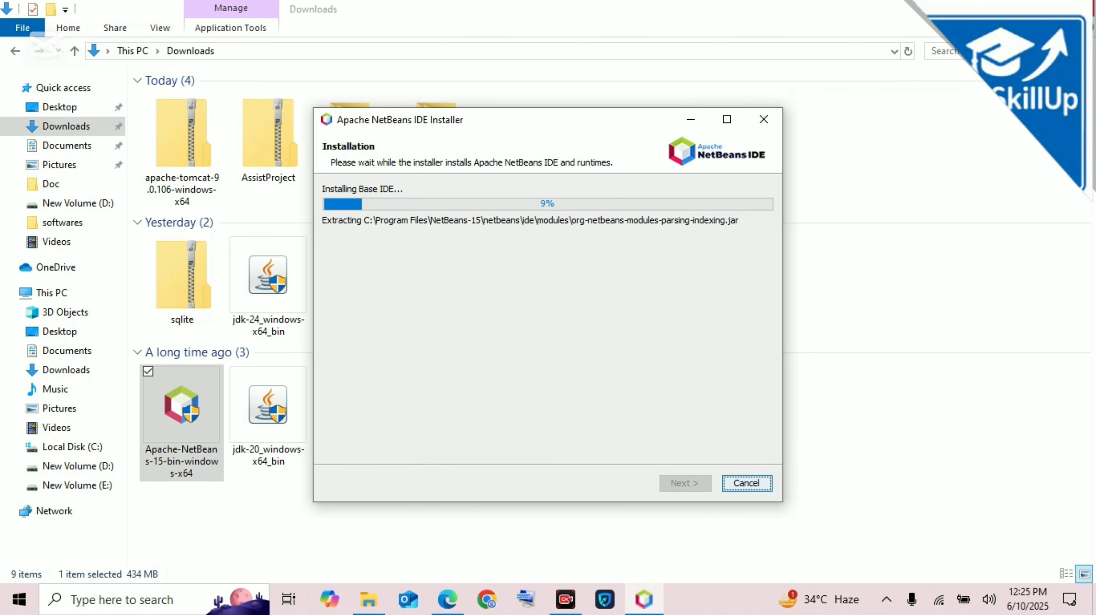
# Close the File Explorer window and finish the NetBeans setup once the installation is complete.
pyautogui.click(1083, 8)
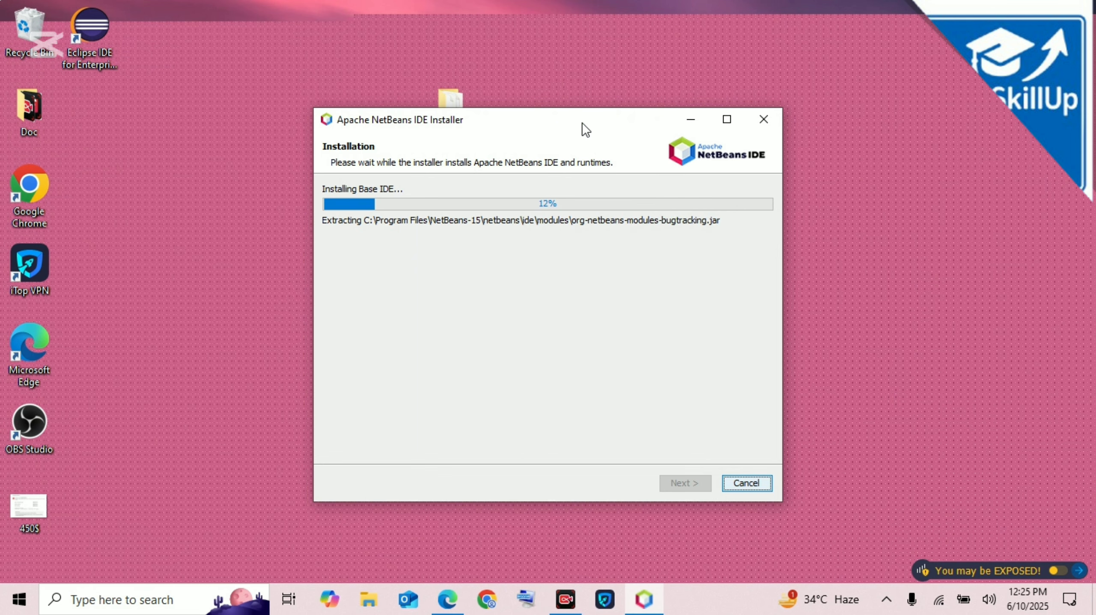
pyautogui.moveTo(582, 125); pyautogui.dragTo(582, 100)
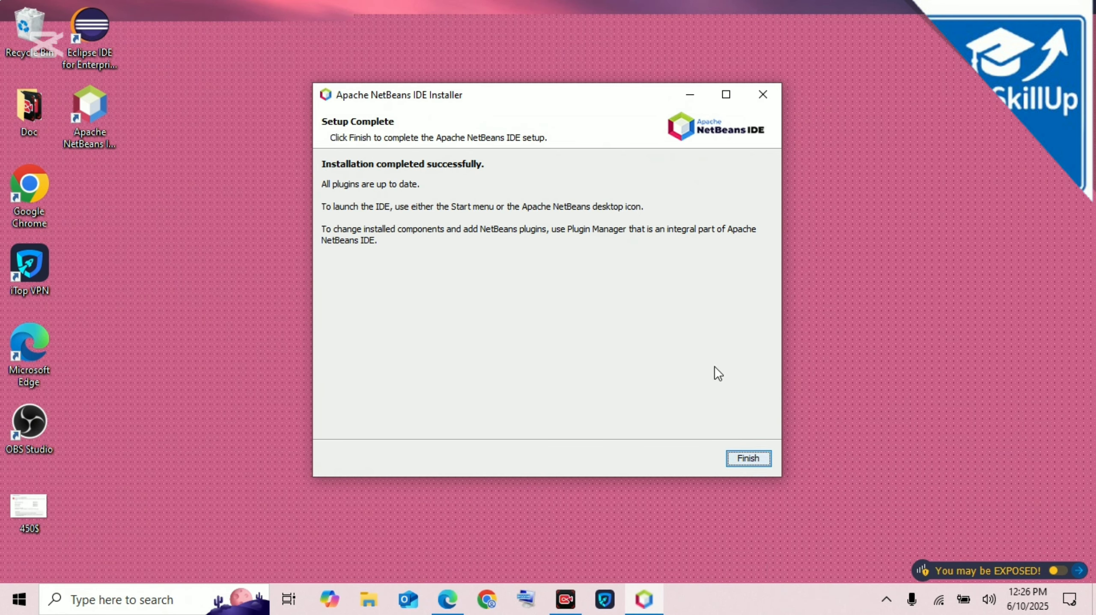
pyautogui.click(752, 462)
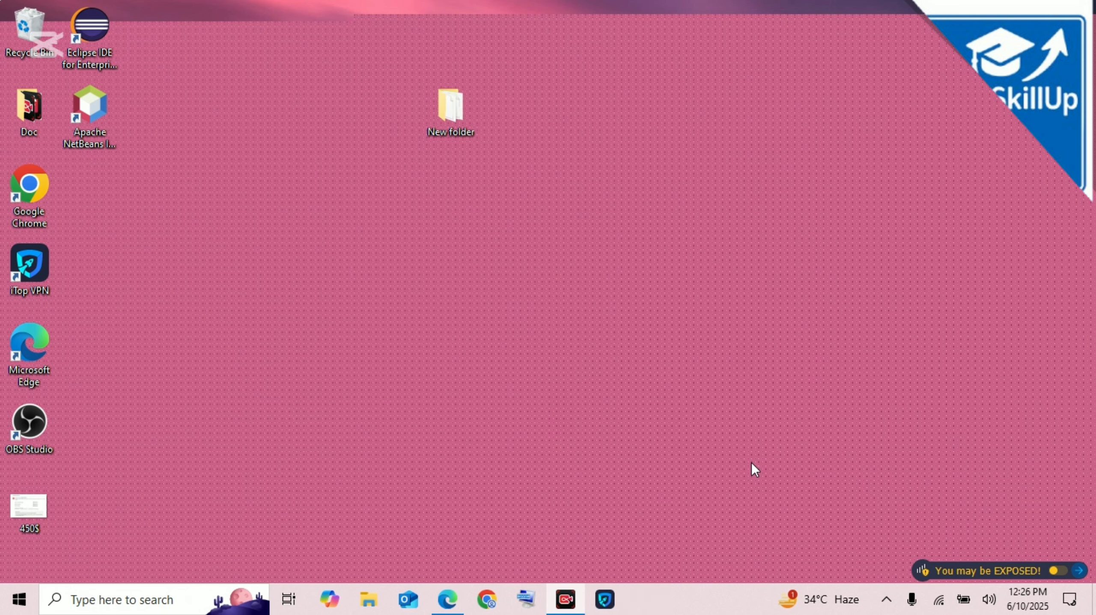
# Launch Apache NetBeans from the desktop and create a Java with Maven Java Application project named mavenproject1.
pyautogui.click(100, 108)
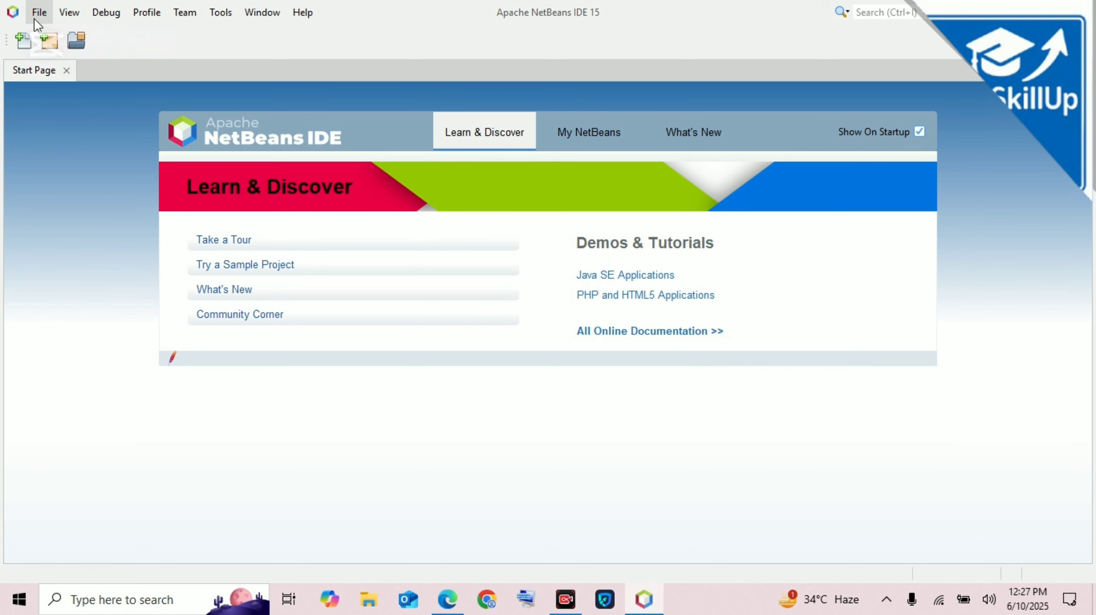
pyautogui.hotkey('ctrl', 'shift', 'n')
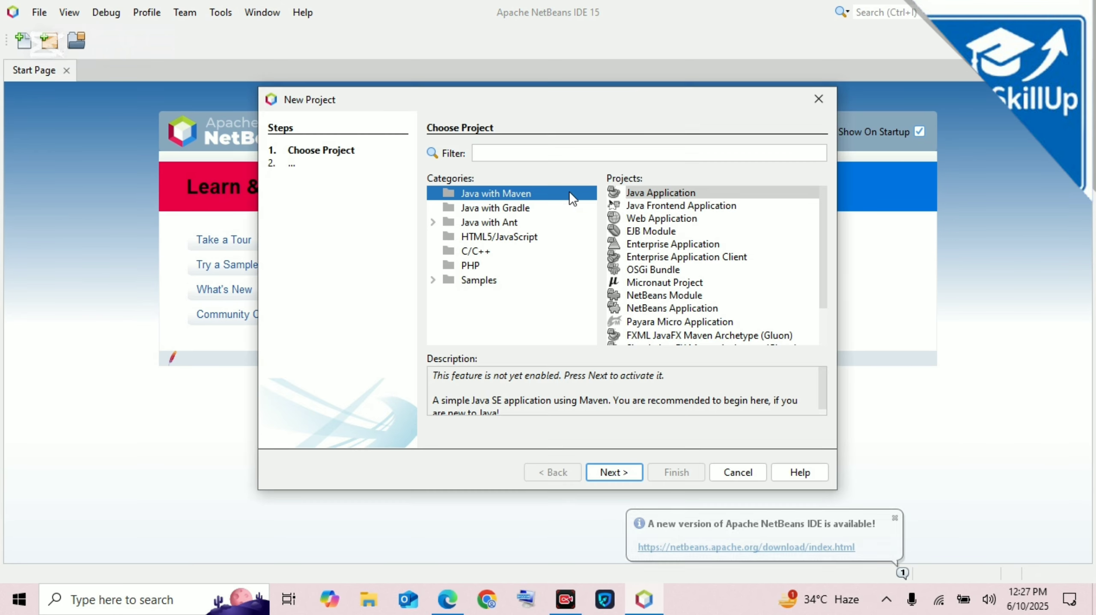
pyautogui.click(666, 193)
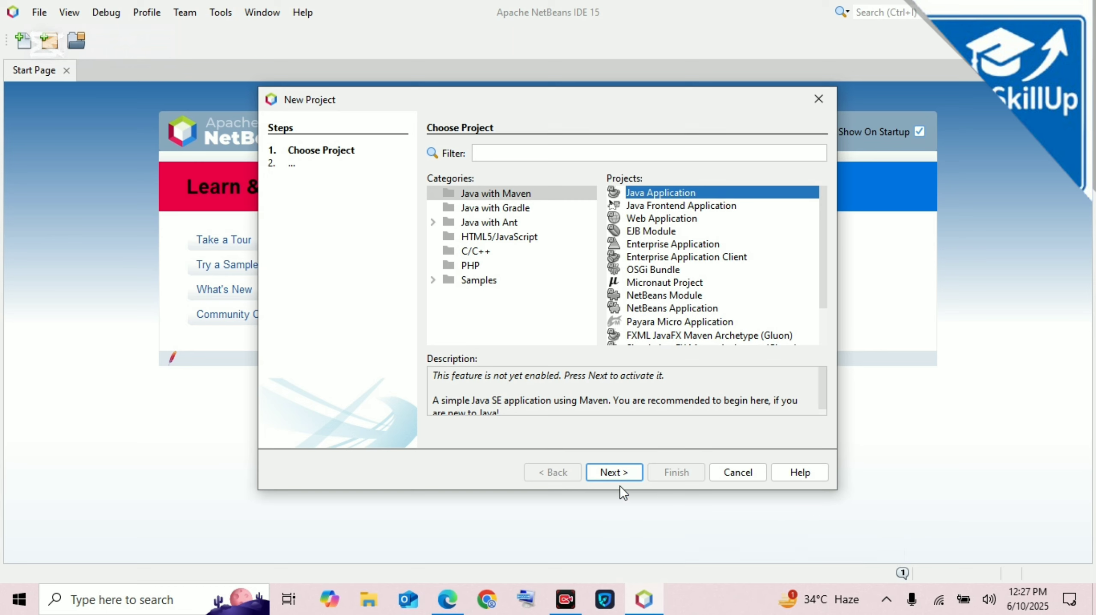
pyautogui.click(518, 190)
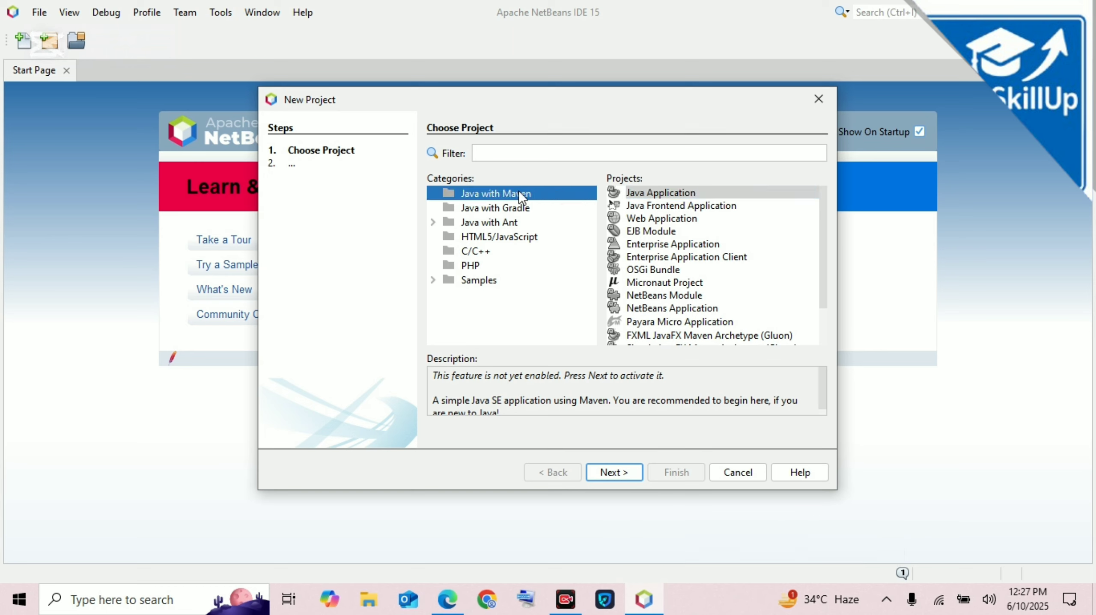
pyautogui.click(655, 193)
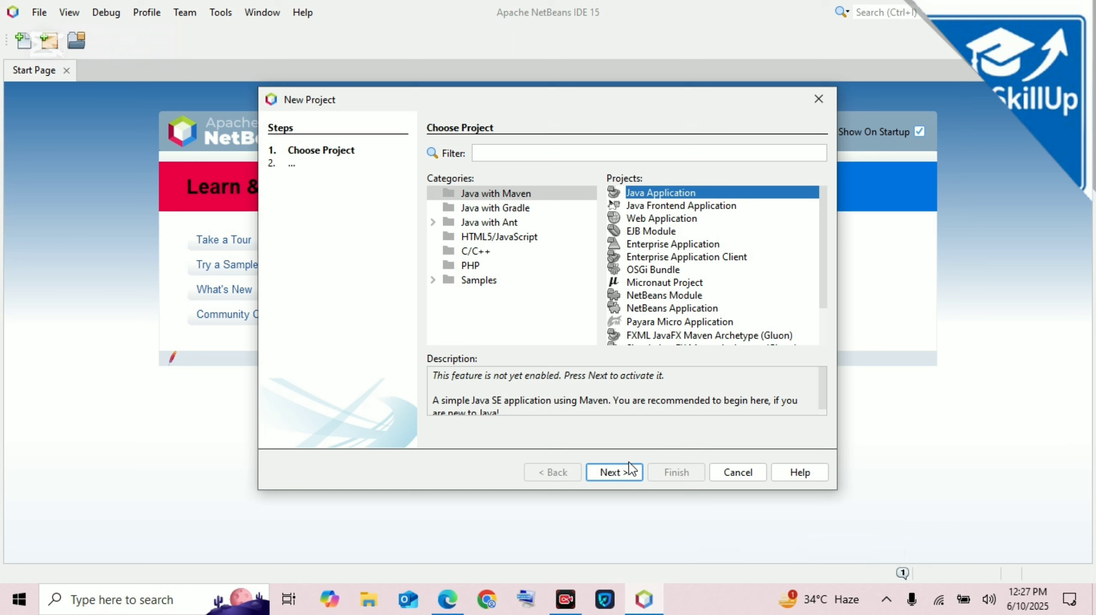
pyautogui.click(612, 472)
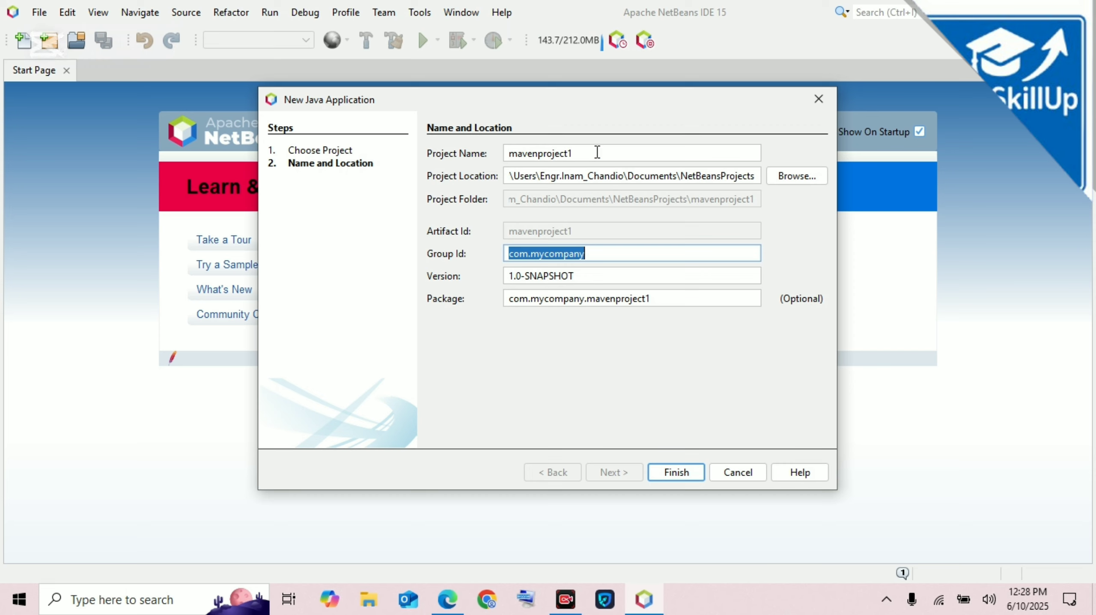
pyautogui.click(594, 152)
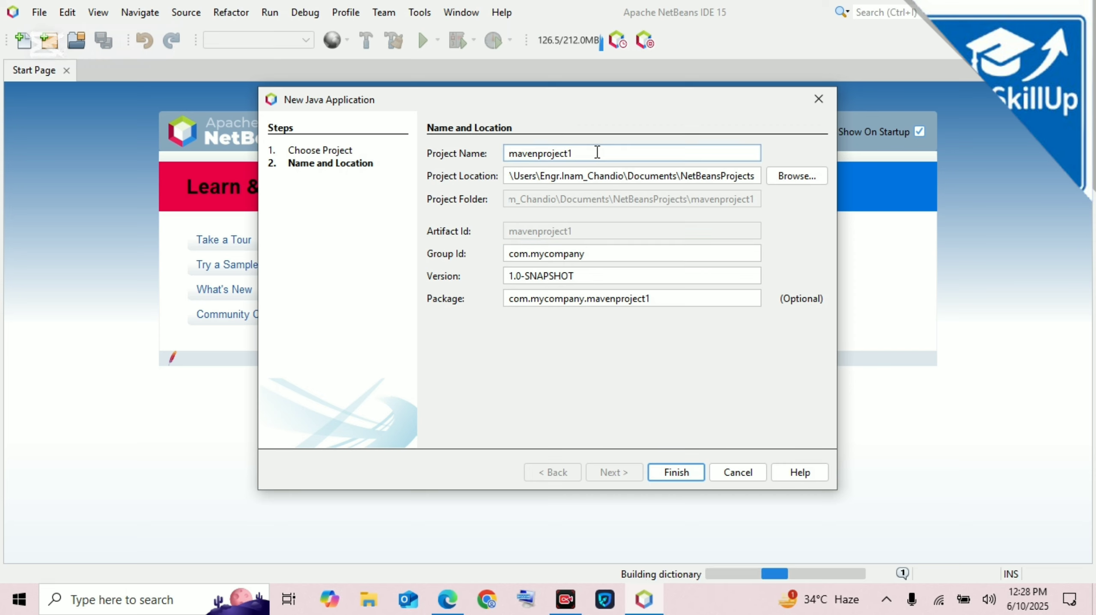
pyautogui.click(676, 475)
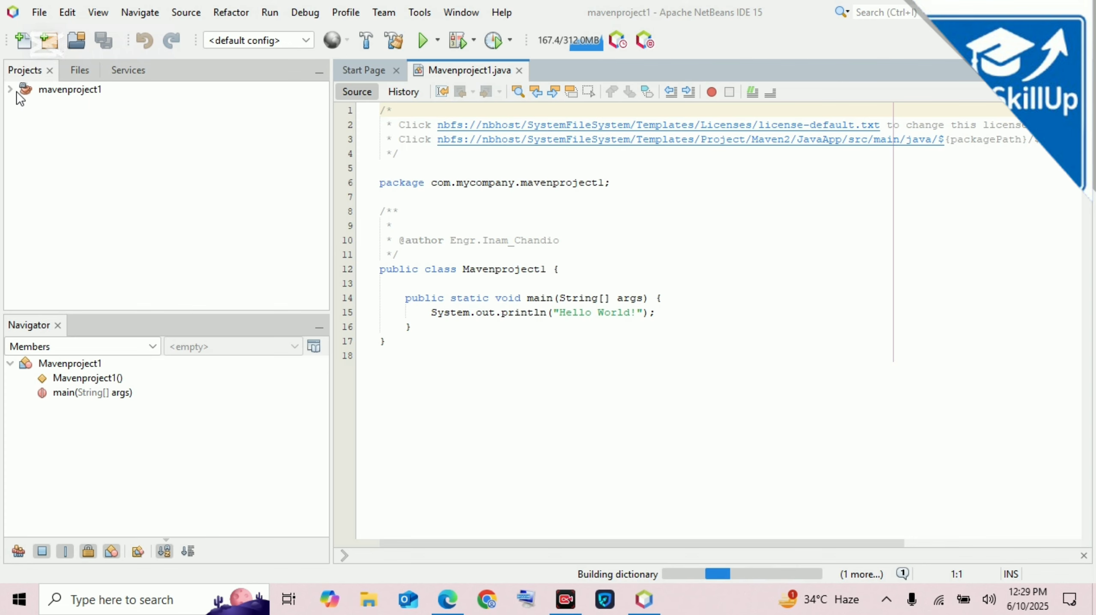
# Expand mavenproject1 down to its source file and run Mavenproject1.java with an enlarged output area.
pyautogui.click(10, 90)
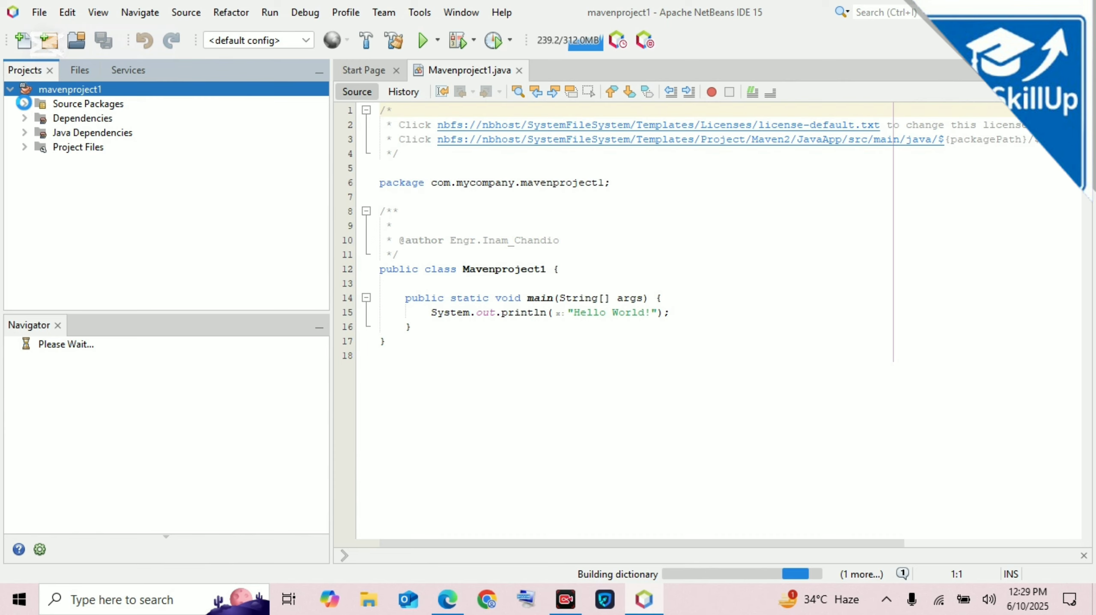
pyautogui.rightClick(554, 185)
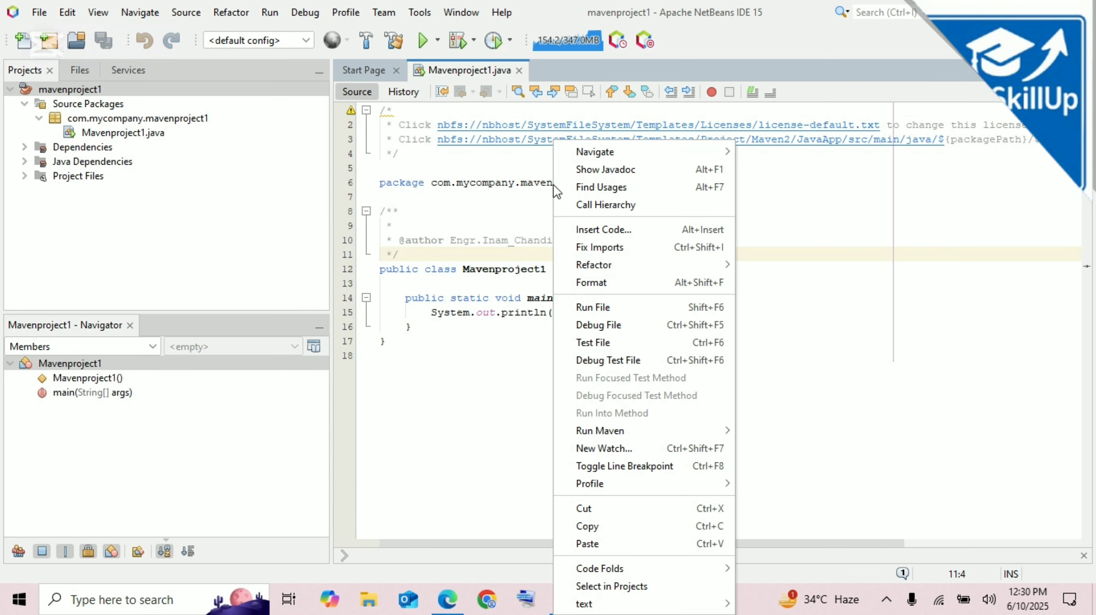
pyautogui.click(593, 307)
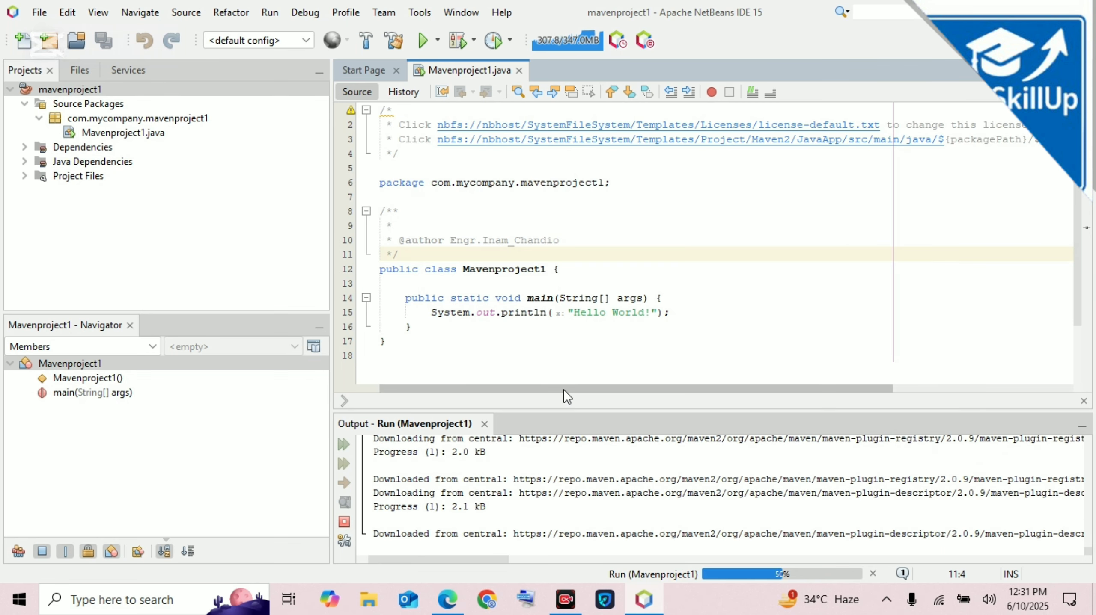
pyautogui.moveTo(559, 412); pyautogui.dragTo(552, 326)
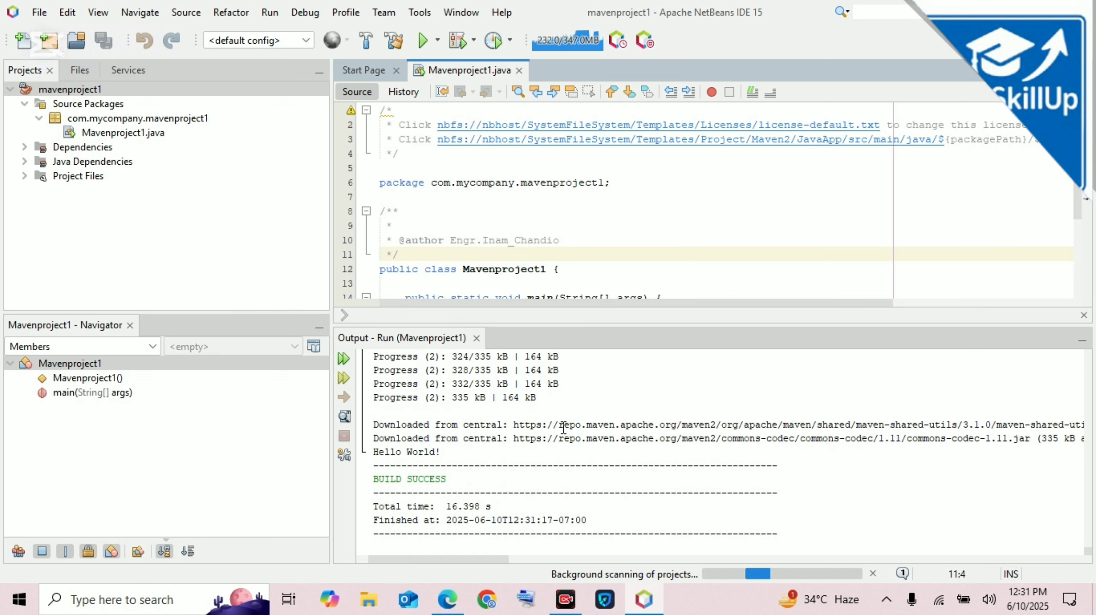
# Compare the program's printed output line with the System.out.println statement in the main method.
pyautogui.moveTo(444, 454); pyautogui.dragTo(373, 453)
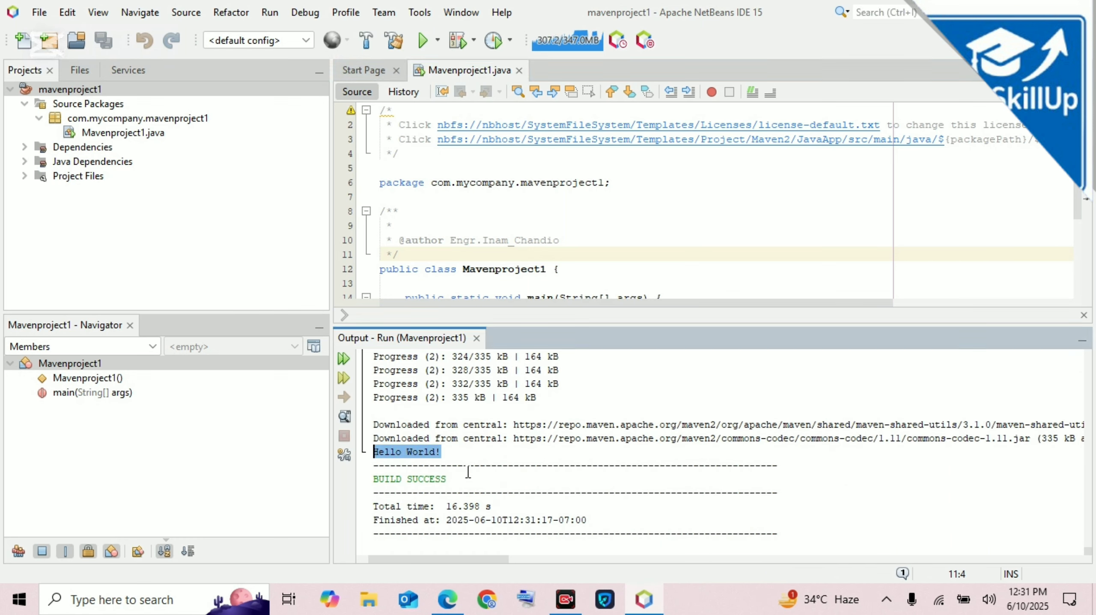
pyautogui.click(892, 170)
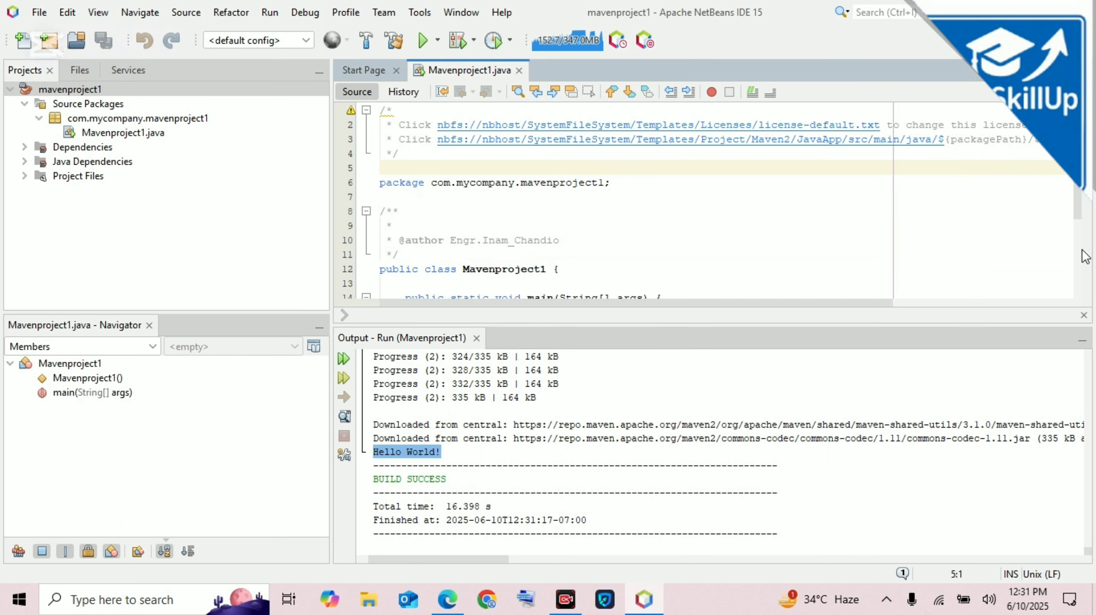
pyautogui.scroll(-3, 930, 246)
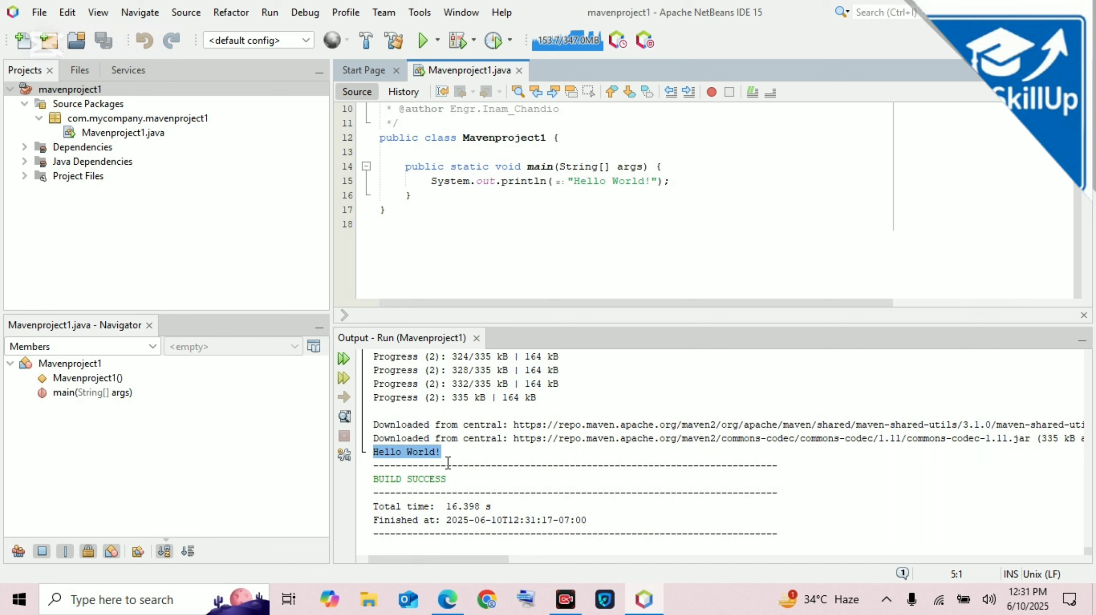
pyautogui.moveTo(686, 181); pyautogui.dragTo(414, 185)
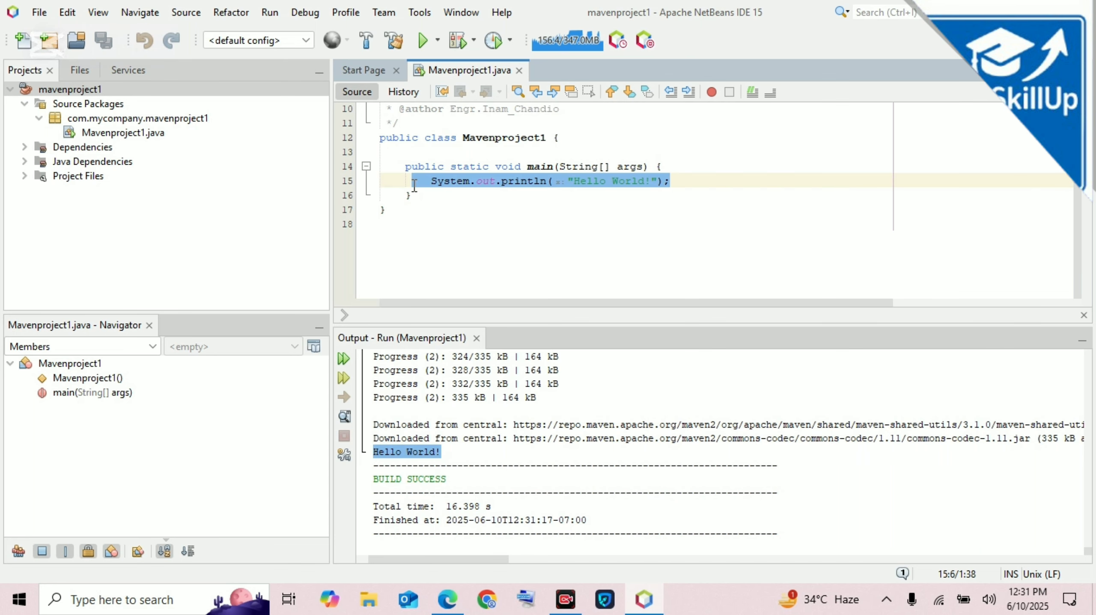
pyautogui.click(595, 225)
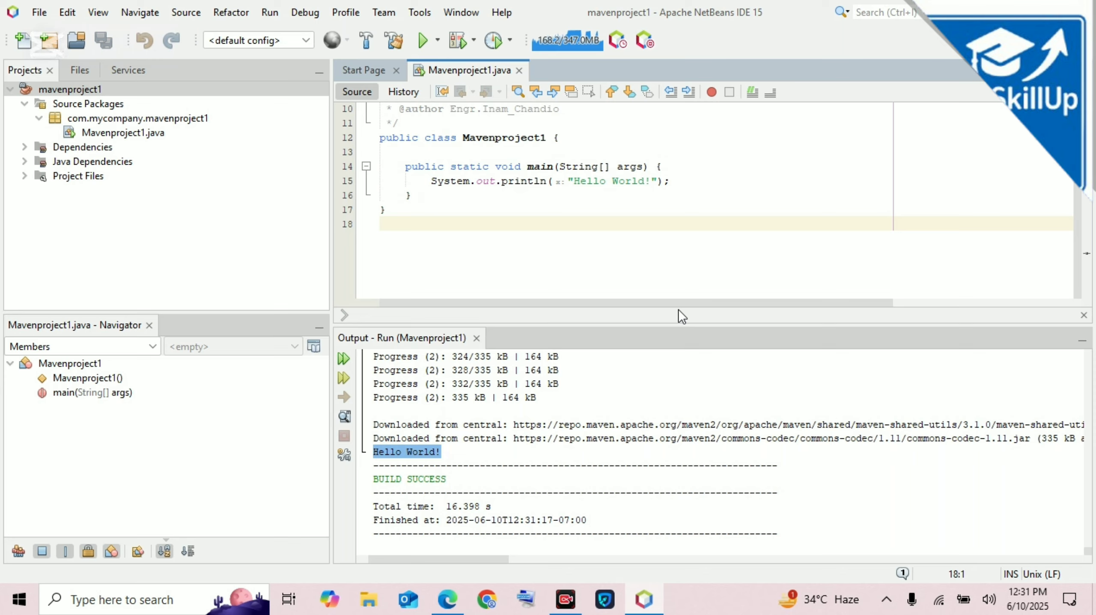